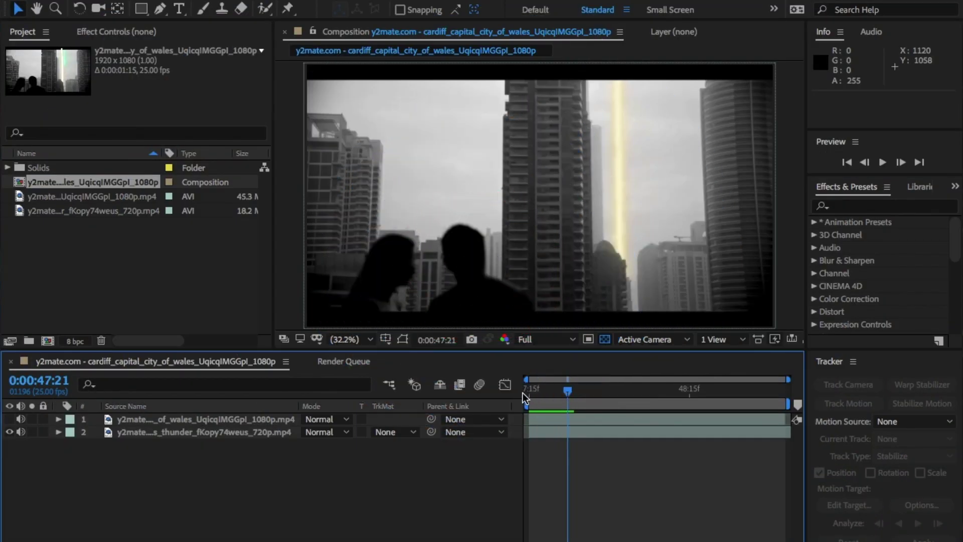
Step: Scrub the clip to watch the light beam, then turn off the top Cardiff footage layer
mouse_move(567, 393)
left_mouse_down()
mouse_move(527, 391)
mouse_move(780, 388)
mouse_move(507, 389)
mouse_move(562, 395)
mouse_move(552, 395)
left_mouse_up()
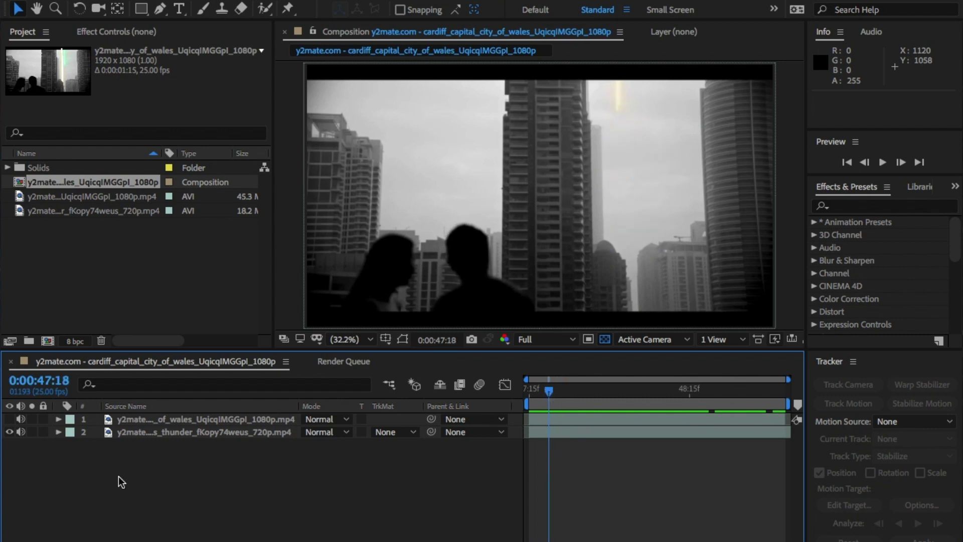
left_click(21, 419)
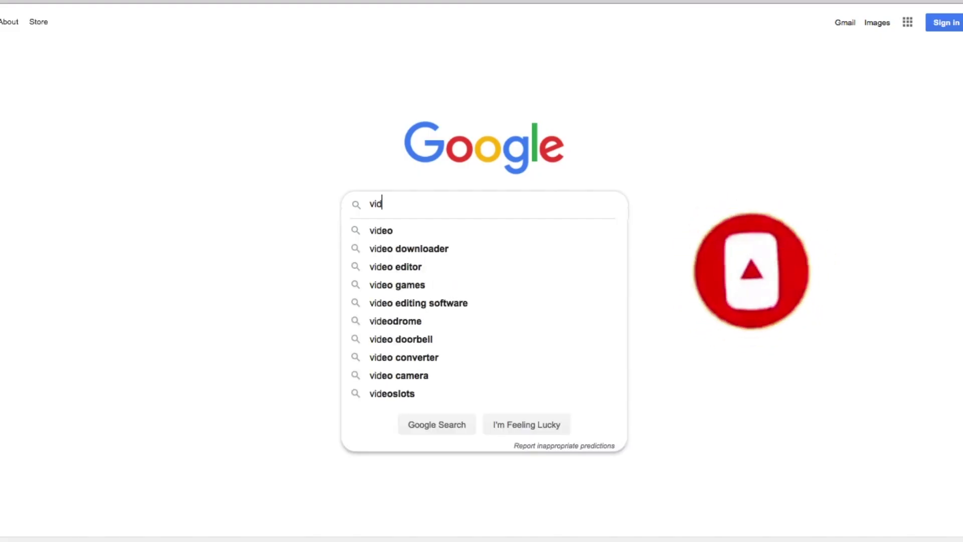
Step: Search Google for 'video copilot saber' and open the Video Copilot Saber blog post
type("eo")
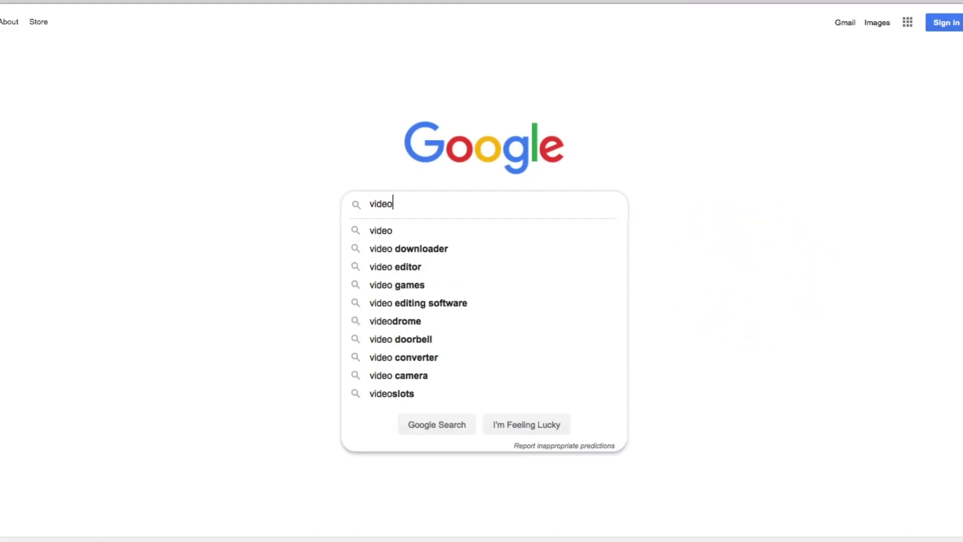
type(" co")
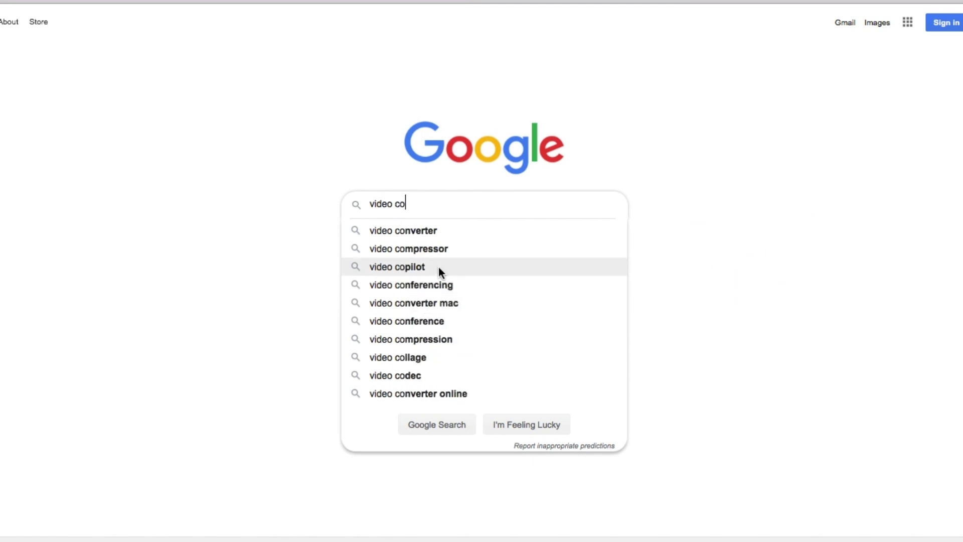
type("pilo")
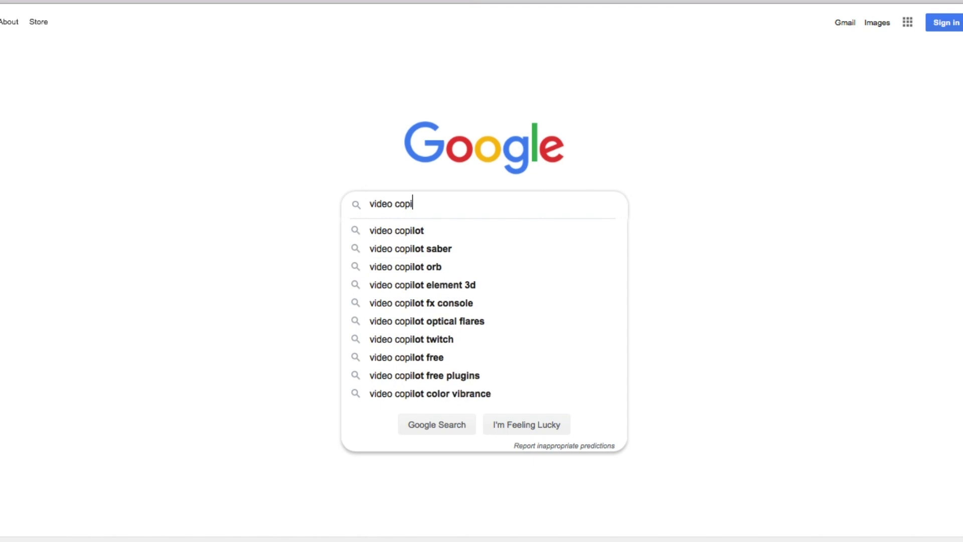
left_click(457, 248)
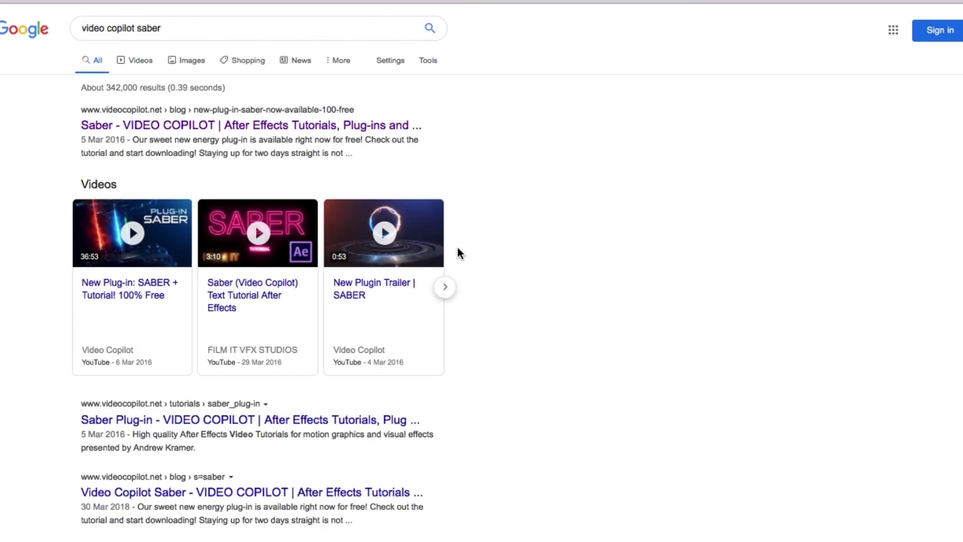
left_click(225, 128)
scroll(595, 332, "down", 6)
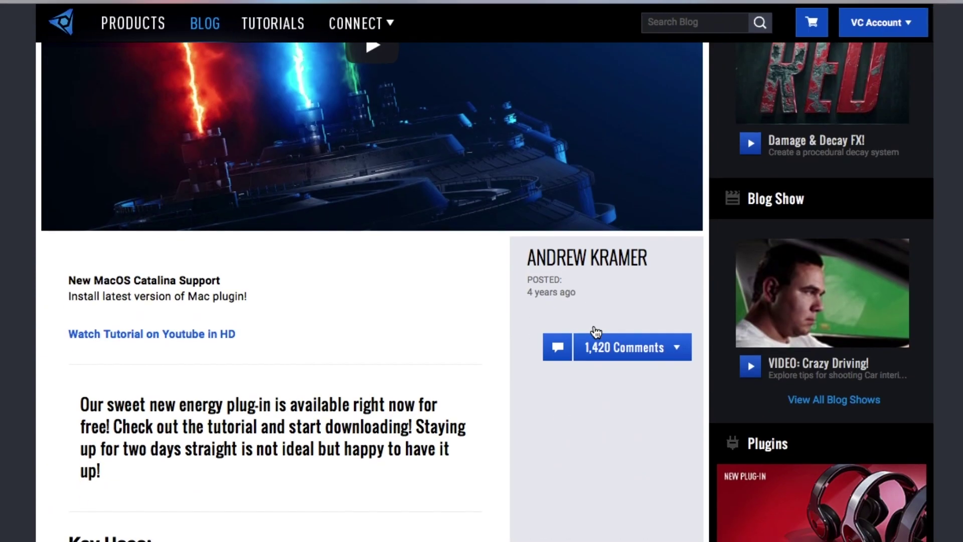
scroll(595, 332, "down", 3)
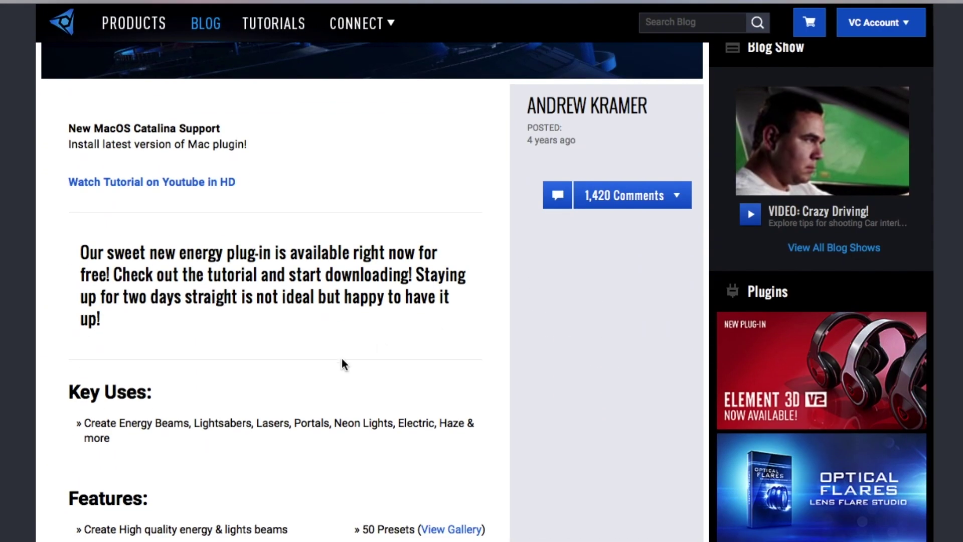
scroll(342, 358, "down", 5)
scroll(345, 361, "down", 2)
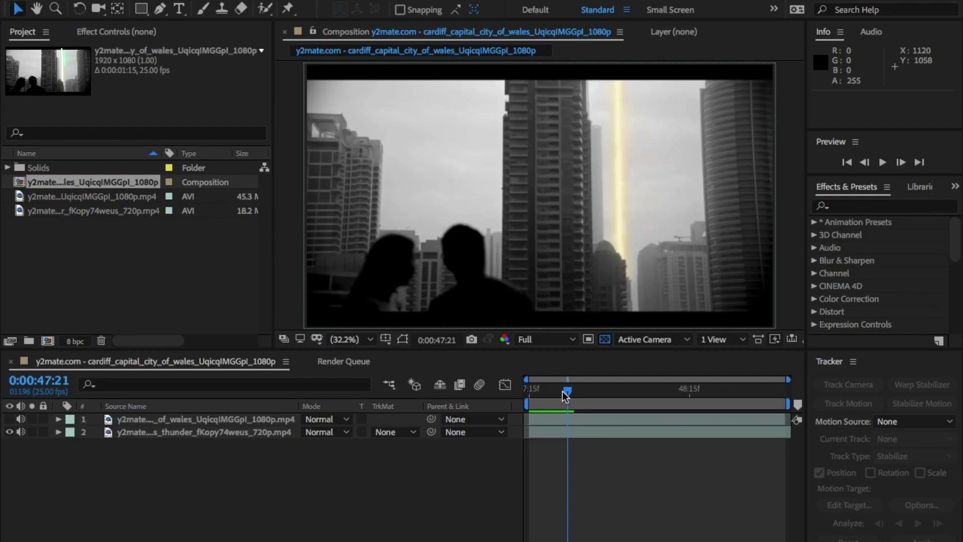
left_click(569, 396)
key("space")
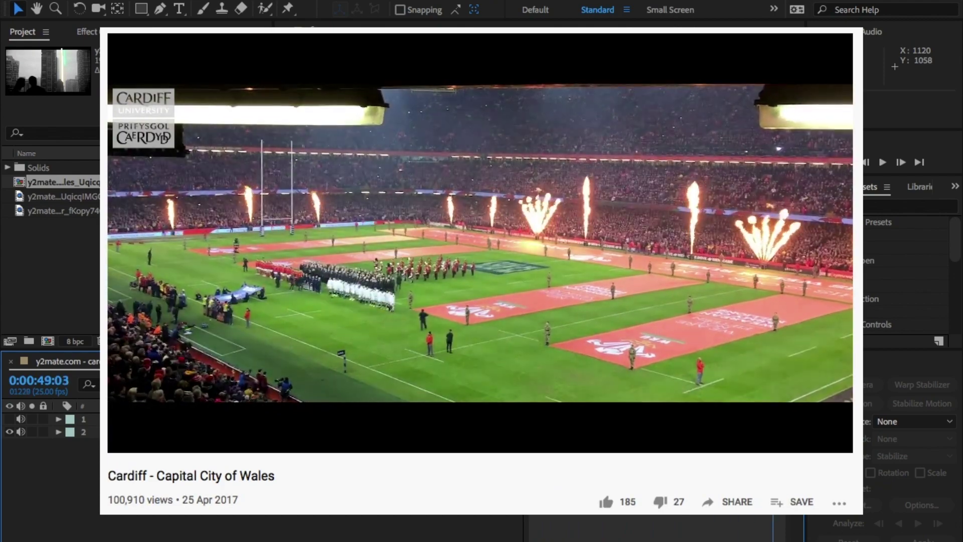
key("space")
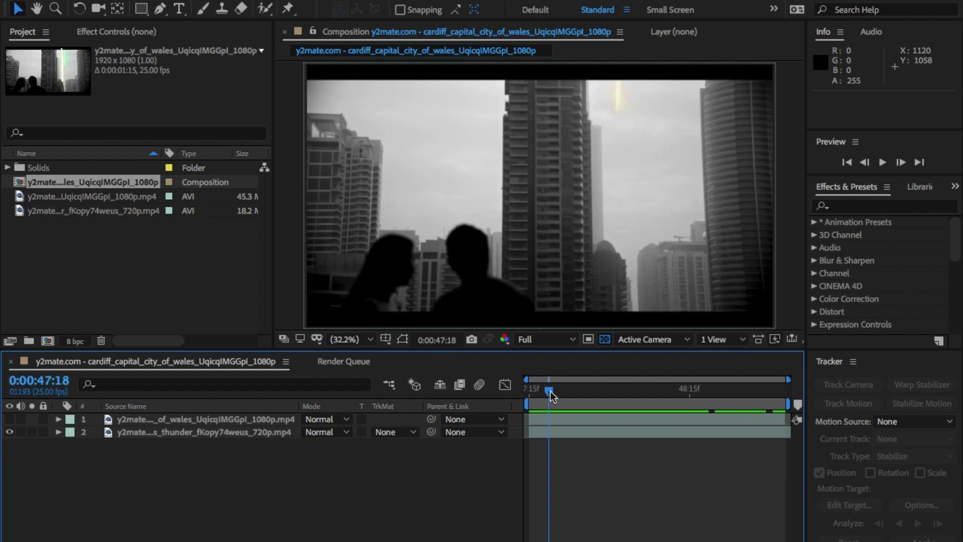
Step: Step forward and back frame by frame through the light-beam section
mouse_move(544, 396)
left_mouse_down()
mouse_move(531, 396)
mouse_move(542, 396)
left_mouse_up()
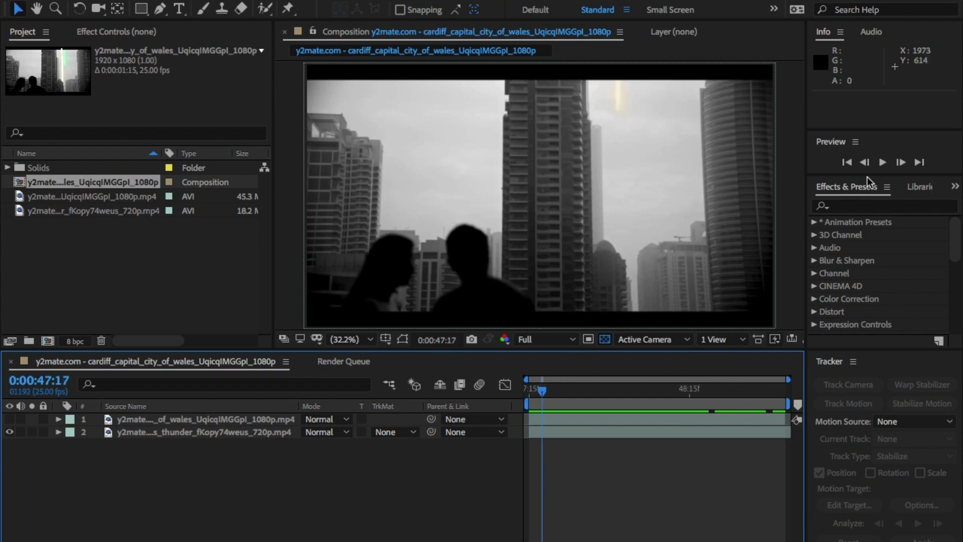
left_click(902, 162)
left_click(901, 162)
left_click(901, 162)
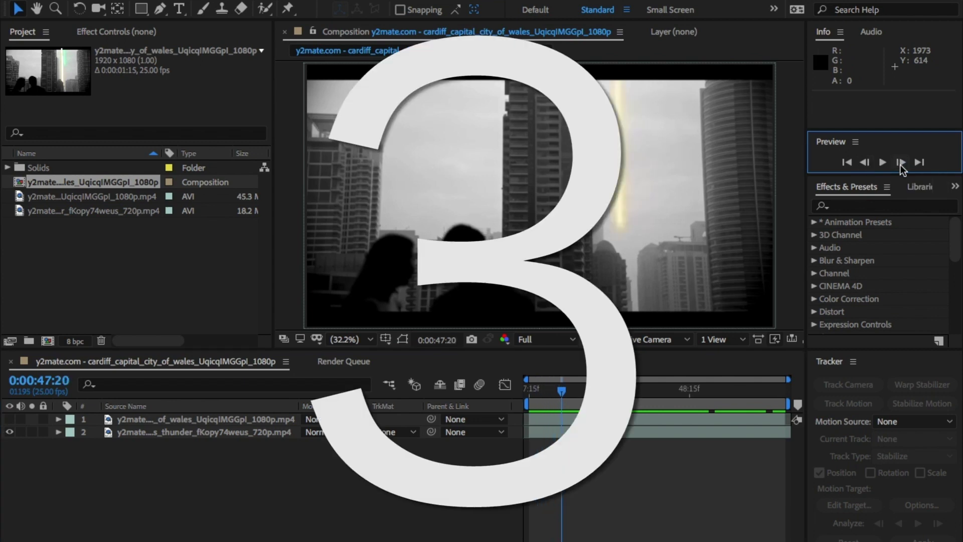
left_click(901, 162)
left_click(901, 163)
left_click(901, 163)
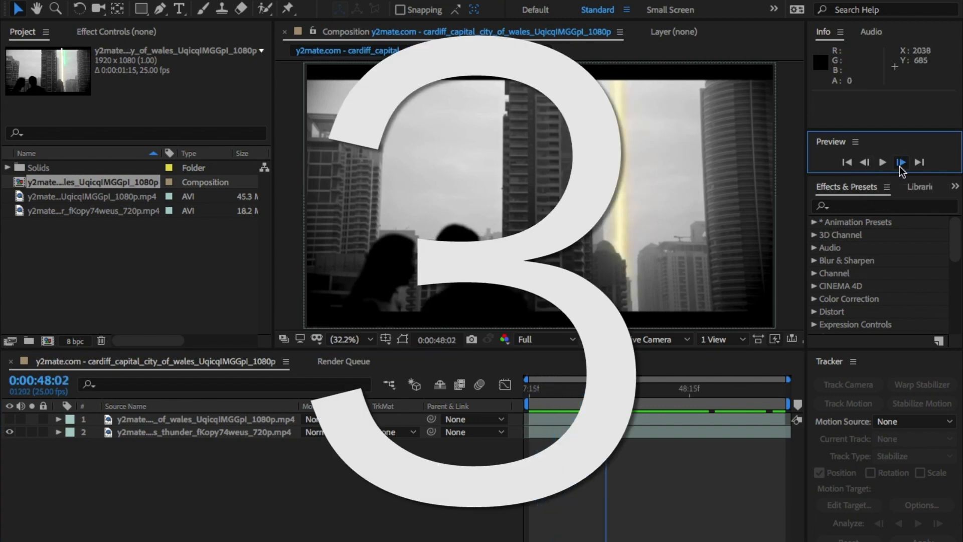
left_click(901, 162)
left_click(901, 162)
left_click(901, 162)
left_click(901, 162)
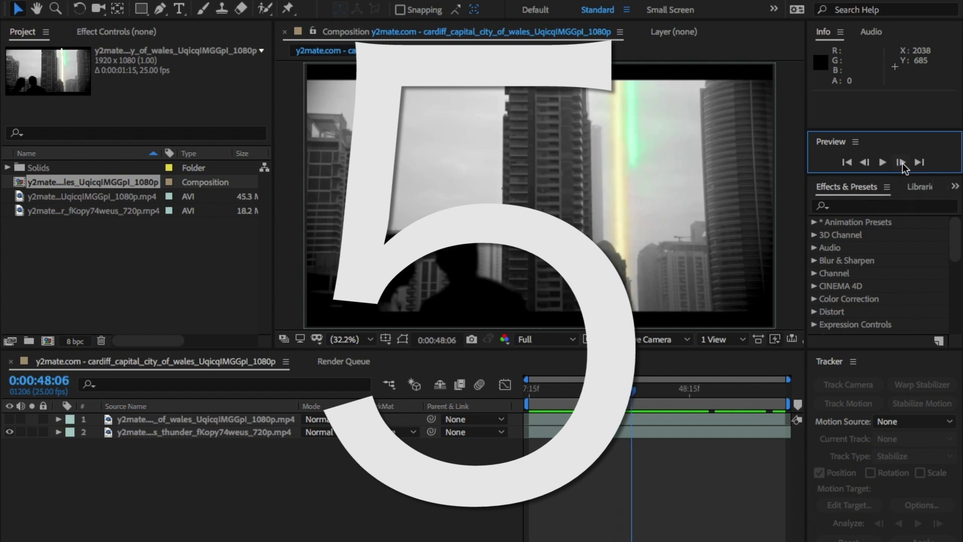
left_click(901, 162)
left_click(901, 162)
left_click(901, 163)
left_click(901, 163)
left_click(901, 163)
left_click(901, 163)
left_click(901, 163)
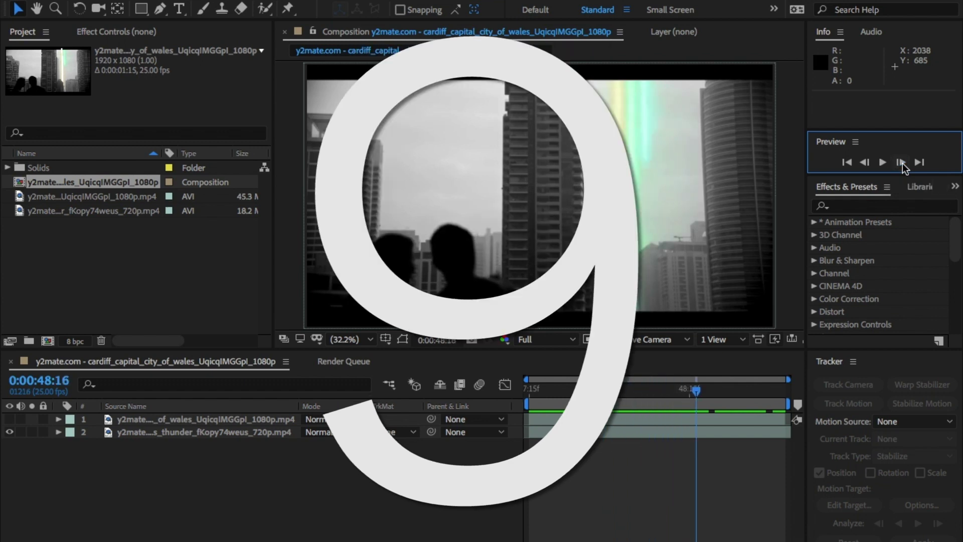
left_click(868, 164)
left_click(867, 164)
left_click(867, 165)
left_click(867, 165)
left_click(868, 165)
left_click(868, 164)
left_click(867, 164)
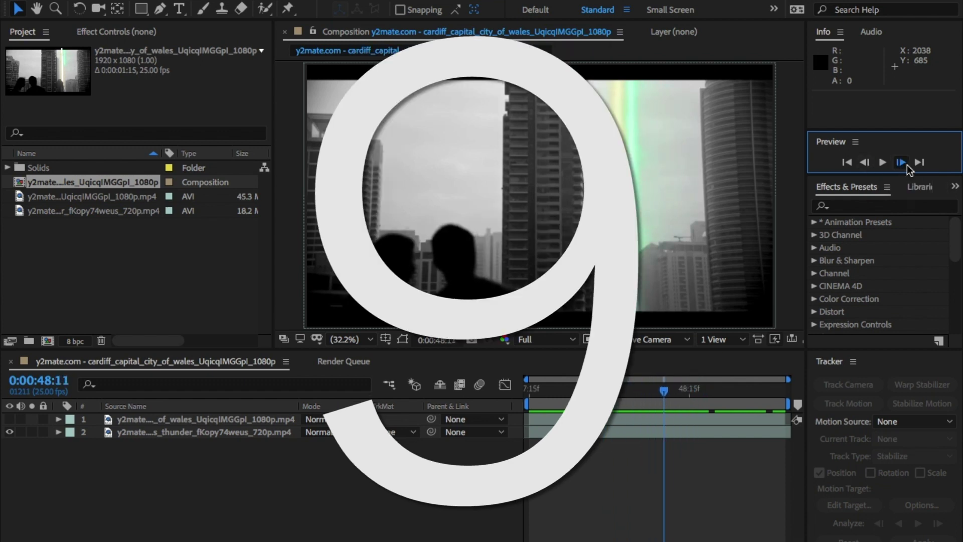
left_click(868, 169)
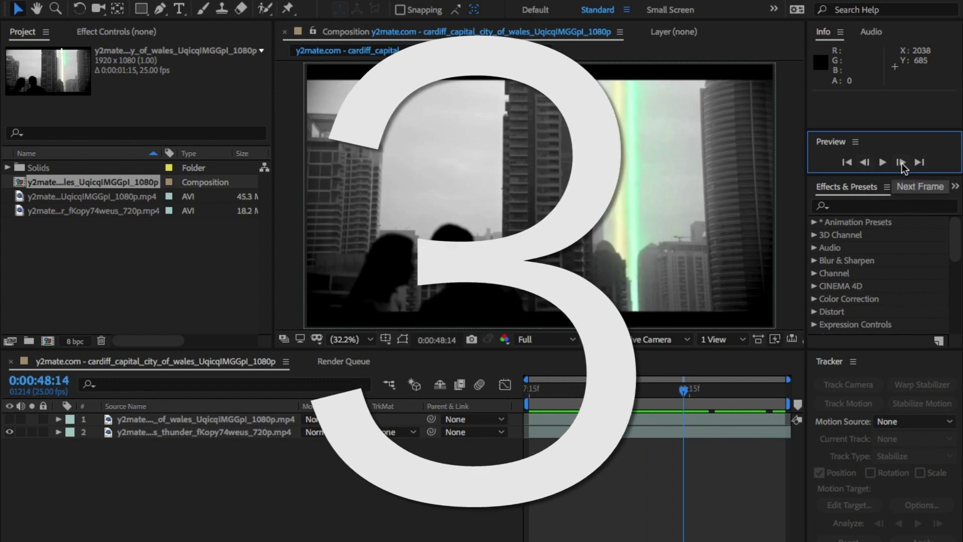
left_click(901, 163)
left_click(901, 163)
left_click(901, 163)
left_click(901, 164)
left_click(901, 163)
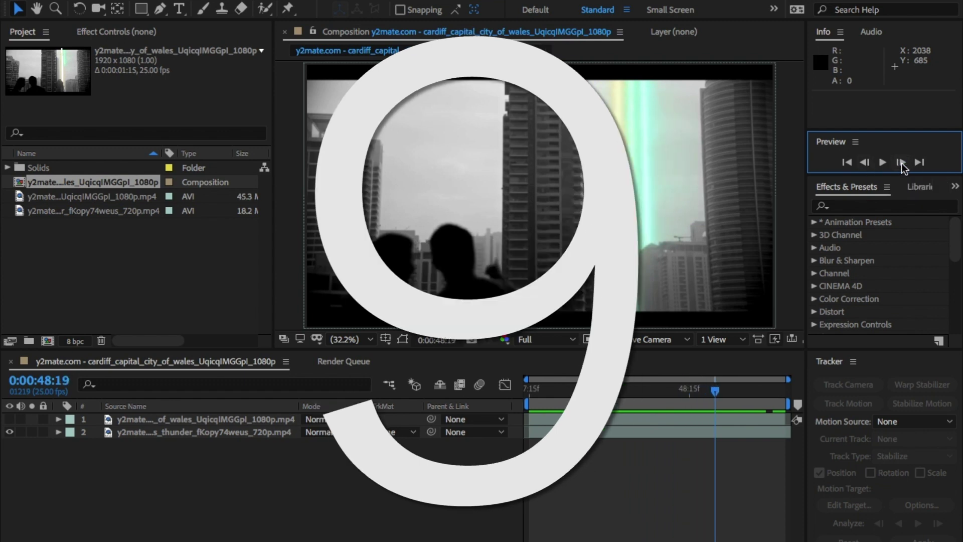
Step: Return to 0:00:47:15, make the Cardiff crowd layer visible again and preview it
left_click_drag(632, 385, 2, 470)
left_click(9, 419)
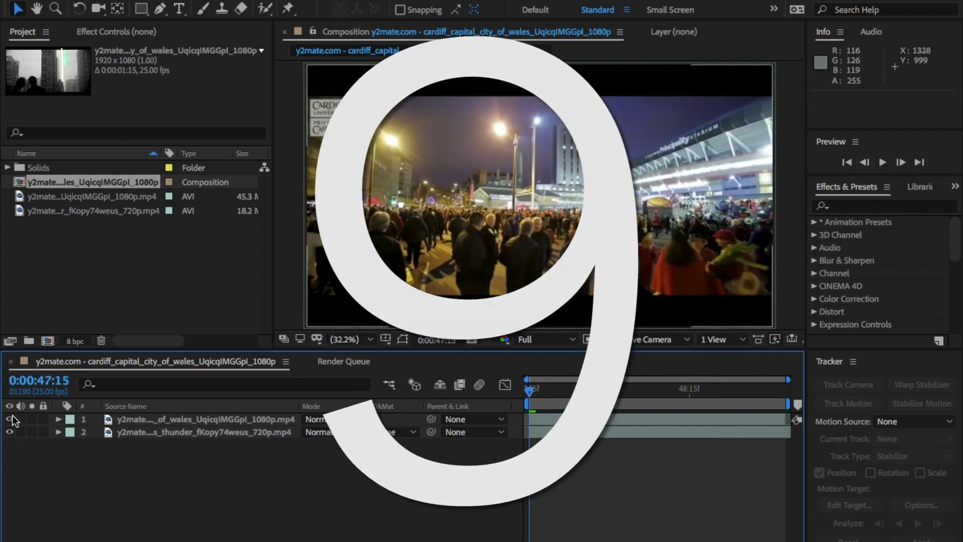
key("space")
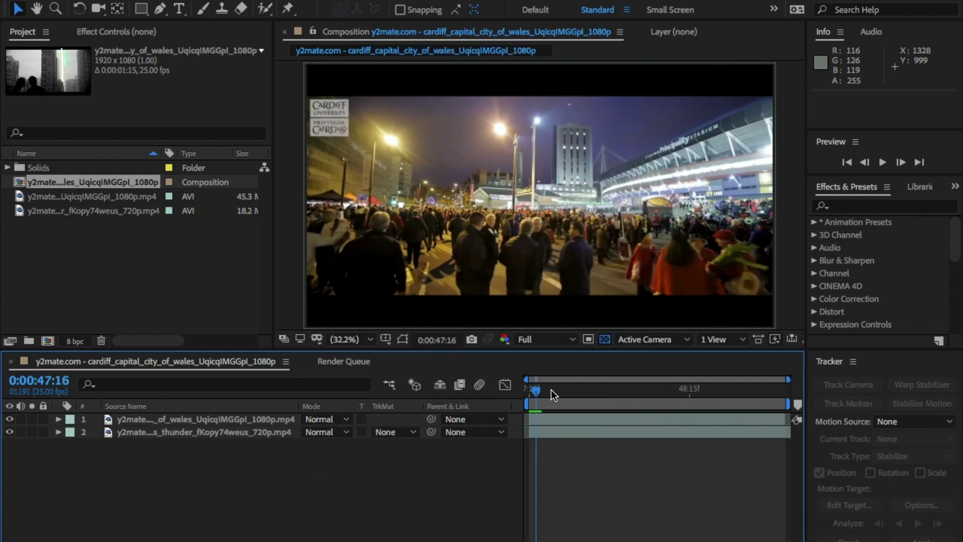
key("space")
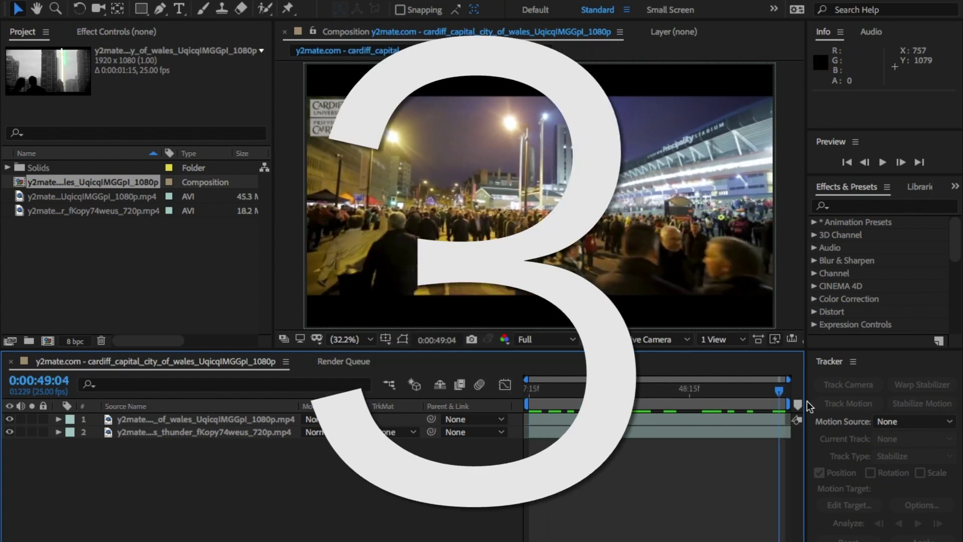
right_click(261, 472)
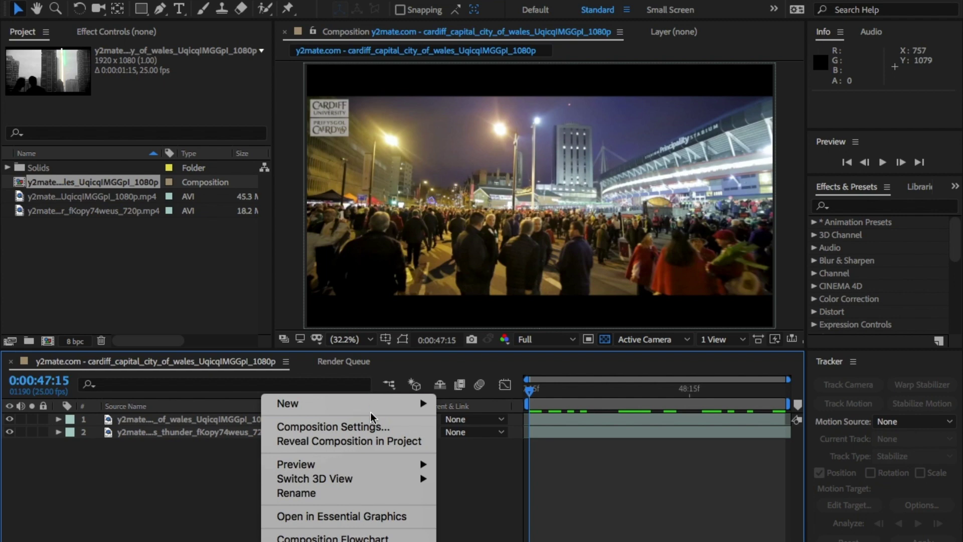
Step: Create a new dark red solid layer in the composition
mouse_move(375, 405)
left_click(476, 442)
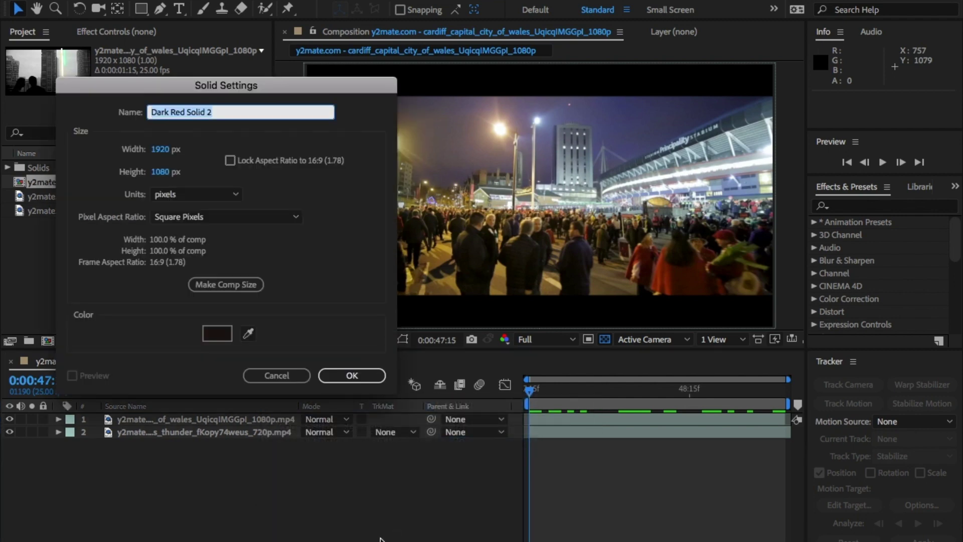
left_click(325, 376)
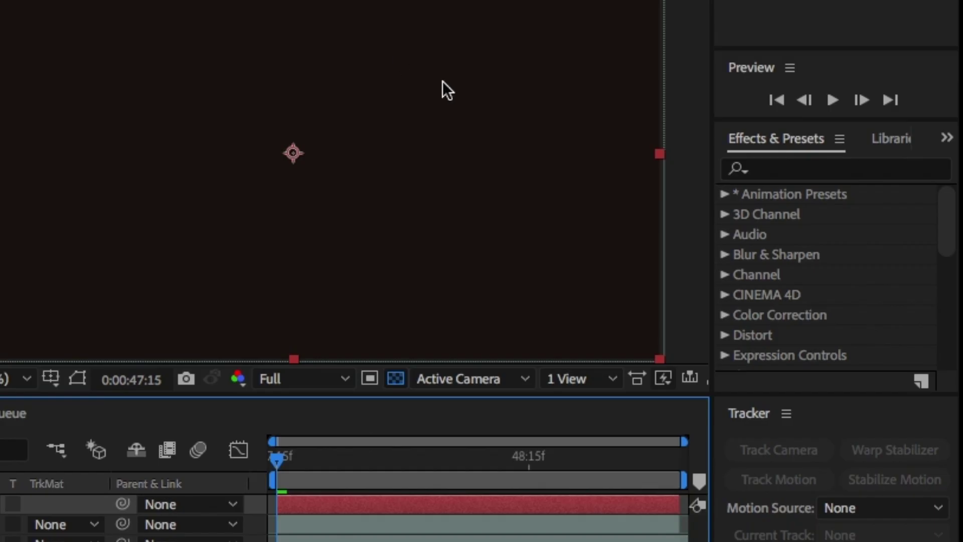
Step: Apply the Saber effect to the solid, try Electric, undo it, then choose the Fog preset
left_click(827, 170)
type("saber")
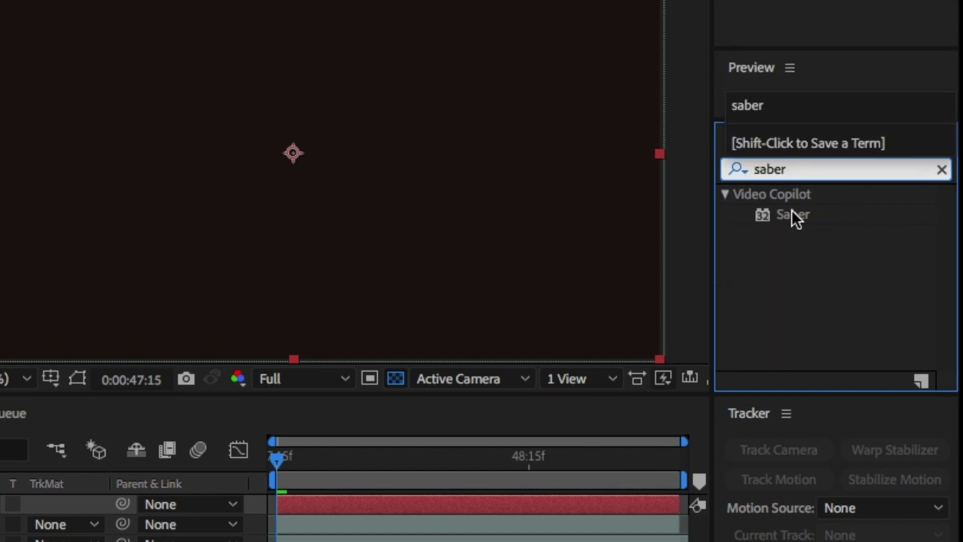
left_click_drag(792, 215, 555, 500)
left_click(286, 80)
left_click(309, 224)
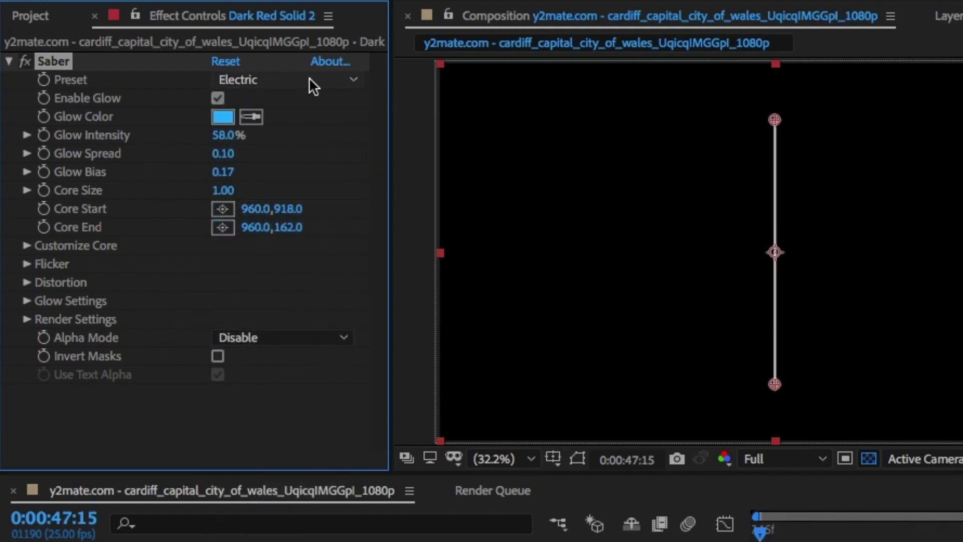
key("ctrl+z")
left_click(329, 82)
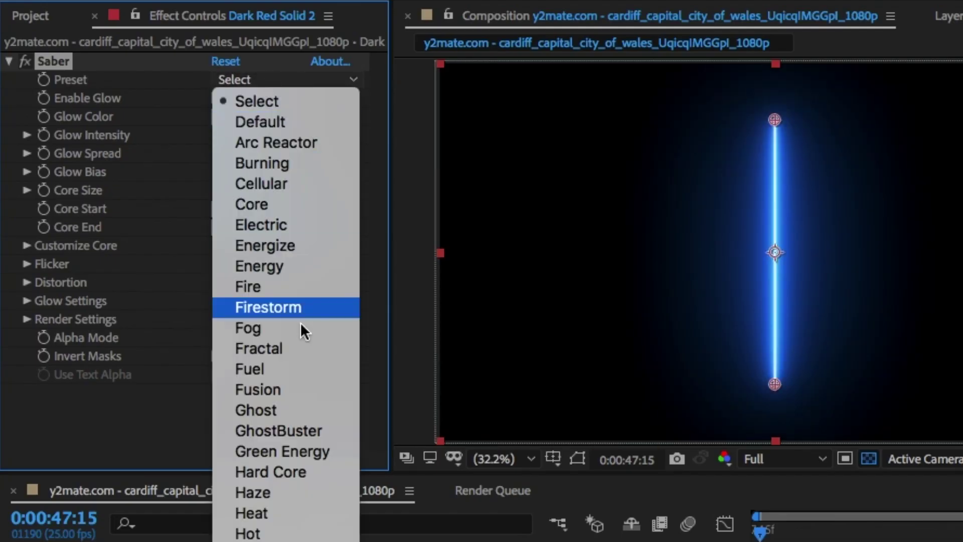
left_click(305, 328)
Step: Try the Nebula and Velocity Saber presets, then settle on the Default preset
left_click(321, 80)
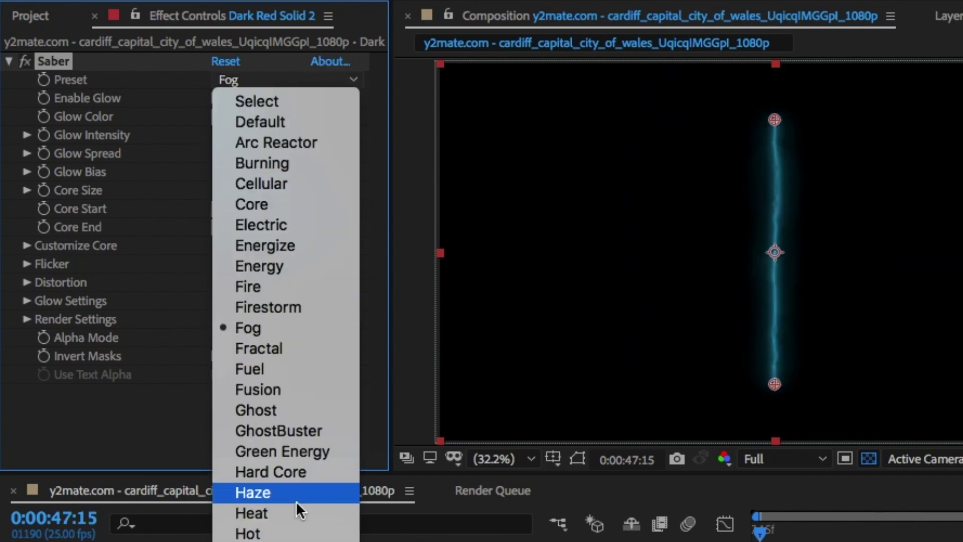
left_click(296, 522)
left_click(324, 81)
scroll(286, 301, "down", 5)
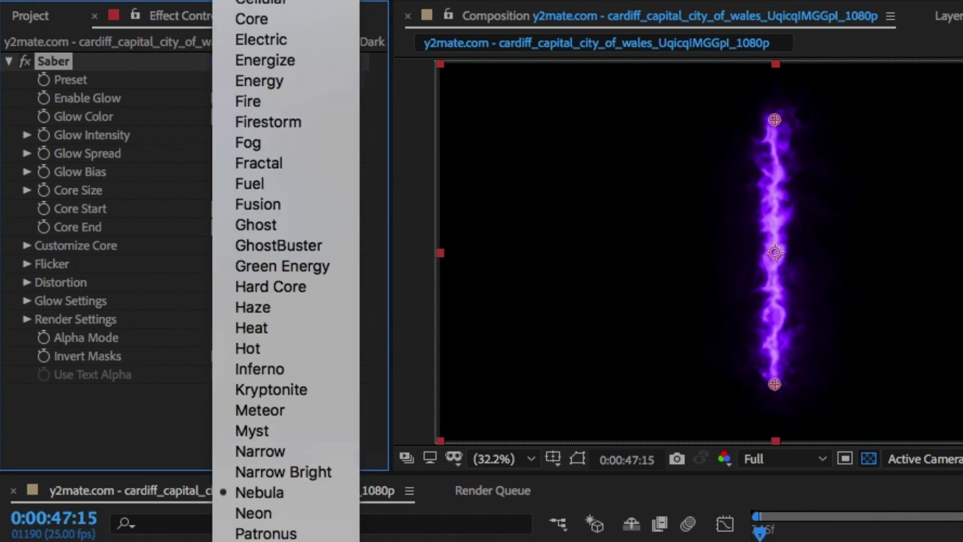
scroll(286, 301, "down", 5)
left_click(296, 522)
left_click(321, 81)
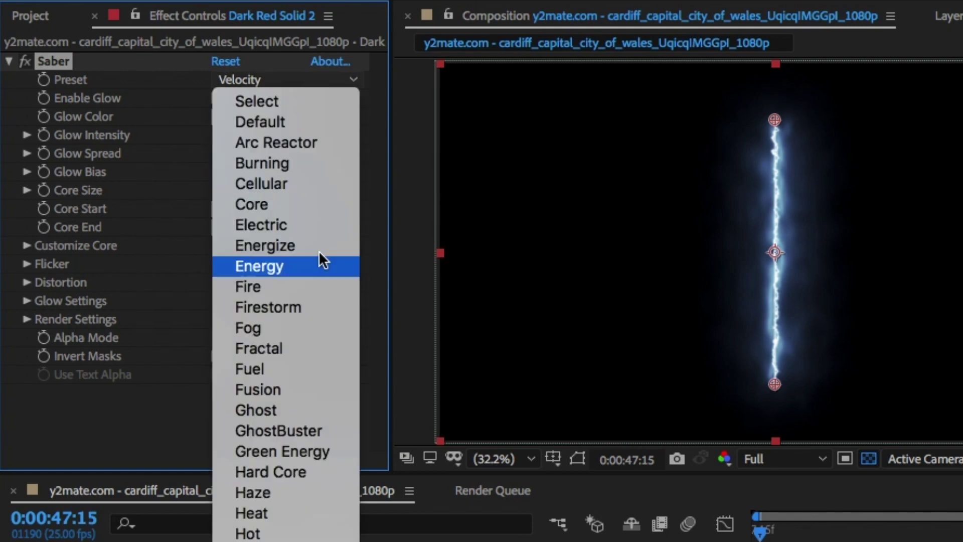
left_click(308, 122)
Step: Set Glow Intensity to 0%, Glow Color to white, and increase the Core Size to about 9.9
left_click_drag(225, 135, 3, 139)
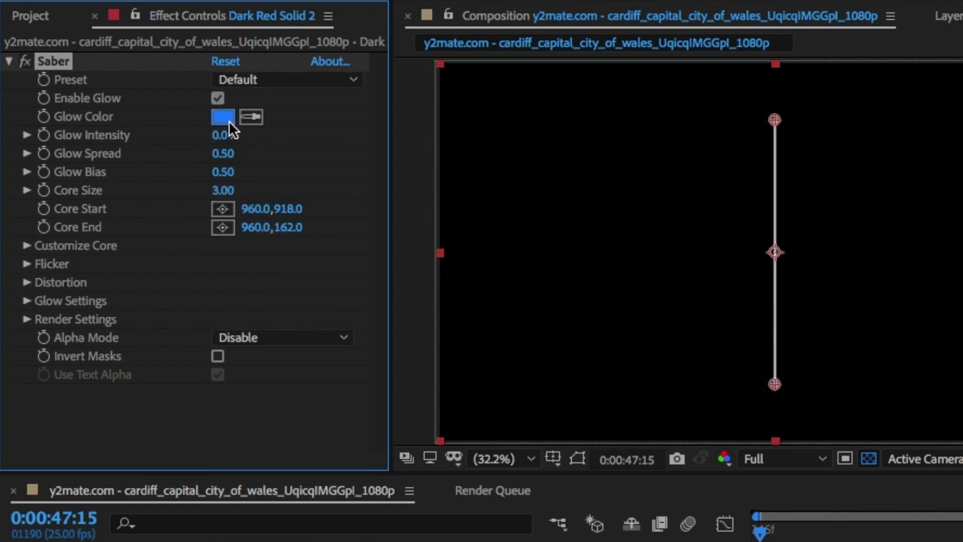
left_click(223, 119)
left_click(563, 477)
left_click(27, 190)
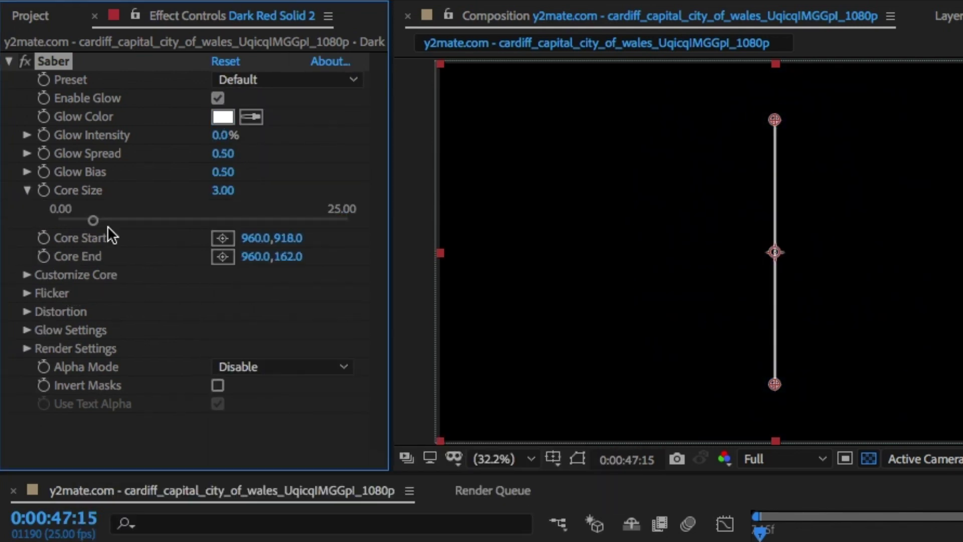
left_click_drag(94, 220, 173, 218)
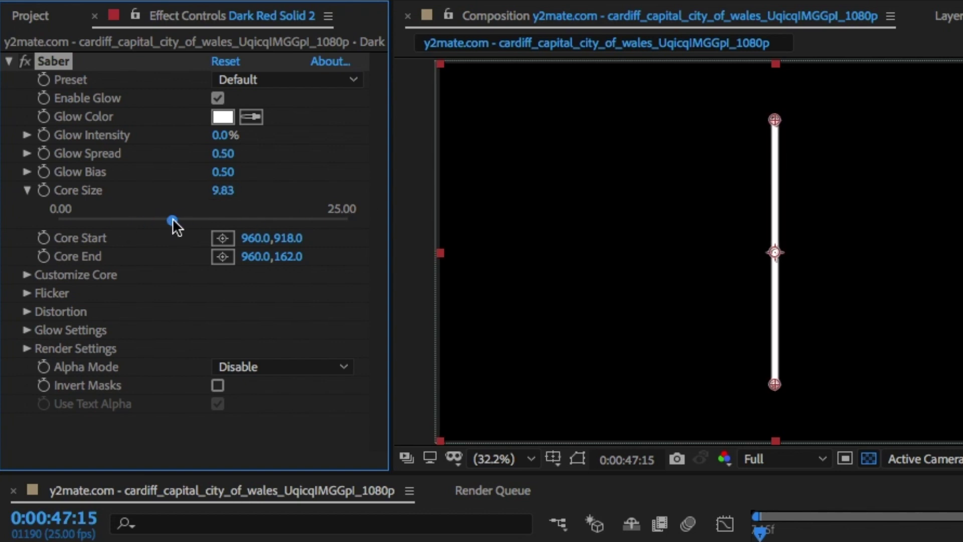
left_click(340, 421)
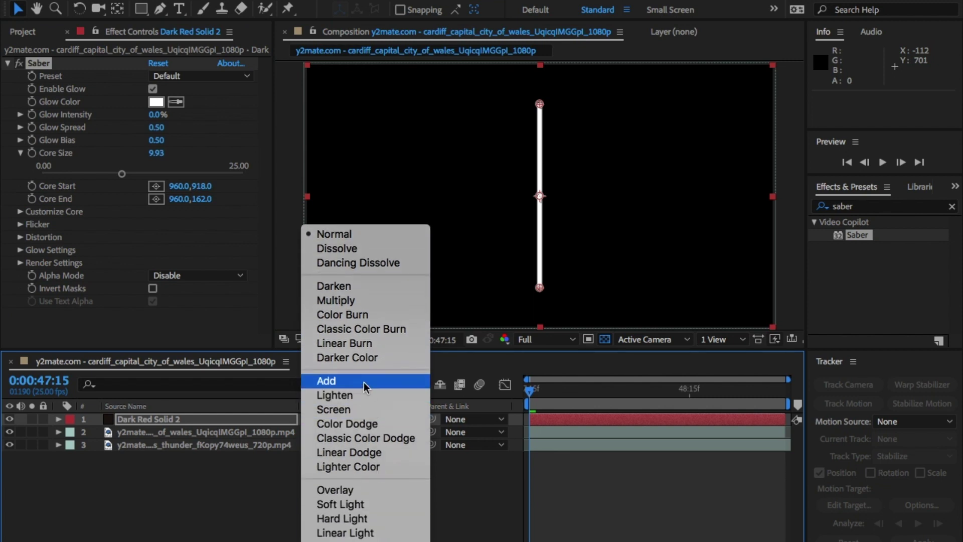
Step: Set the saber layer to Add, move the beam onto the stadium, Core Size 11.33, Glow Intensity 51%
left_click(366, 386)
left_click_drag(538, 210, 642, 155)
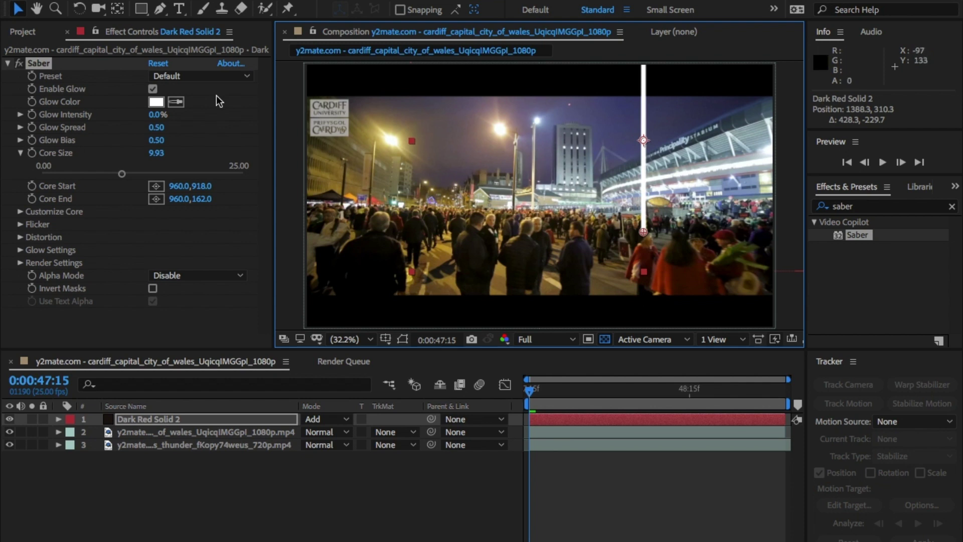
left_click_drag(122, 174, 133, 173)
left_click_drag(167, 114, 192, 114)
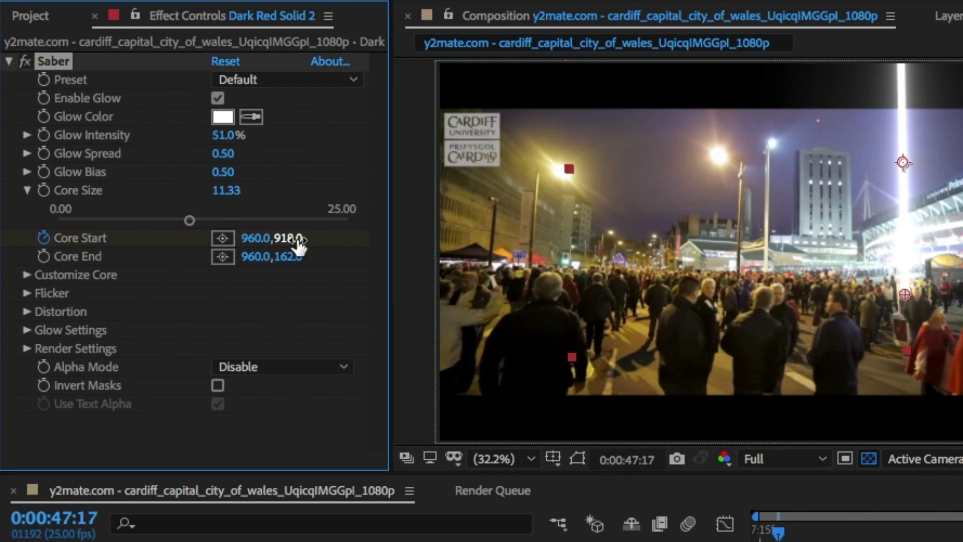
Step: Keyframe Core Start between Y 790 and 359 so the beam rises, preview, and duplicate the layer
left_click_drag(250, 239, 123, 237)
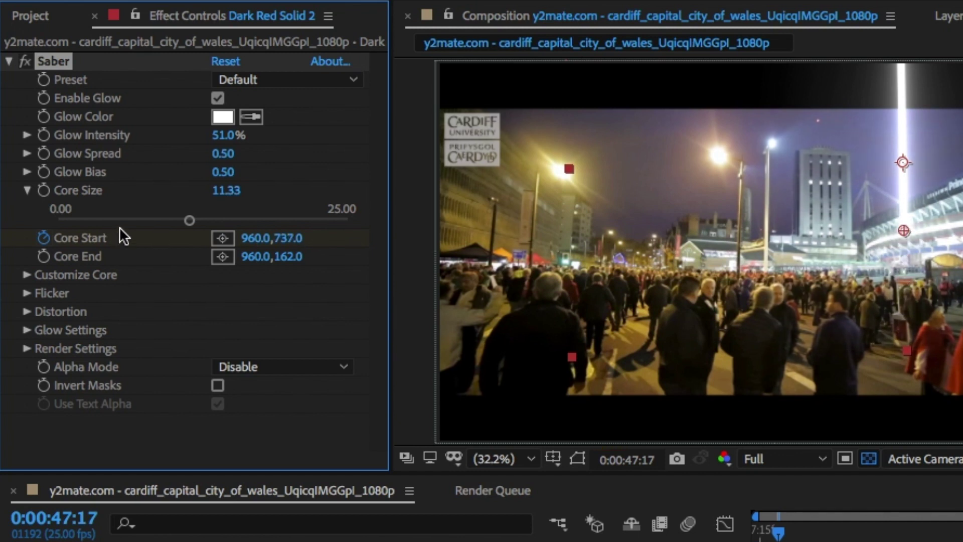
left_click_drag(206, 239, 6, 261)
left_click_drag(215, 241, 151, 243)
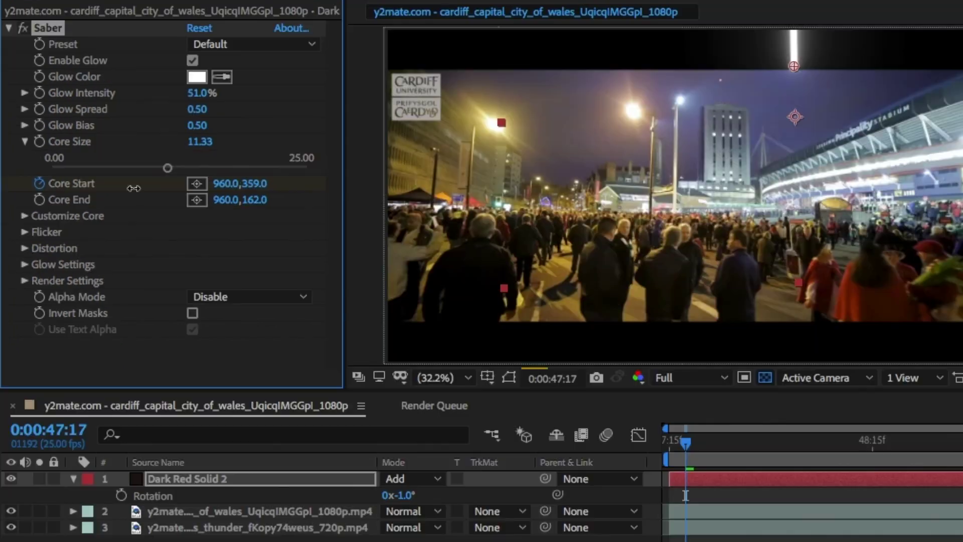
key("space")
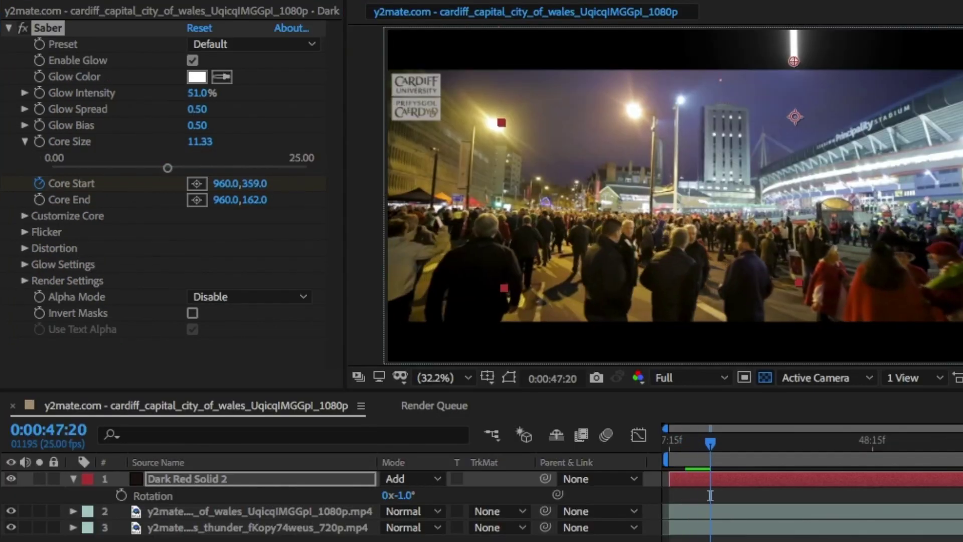
left_click_drag(255, 184, 669, 177)
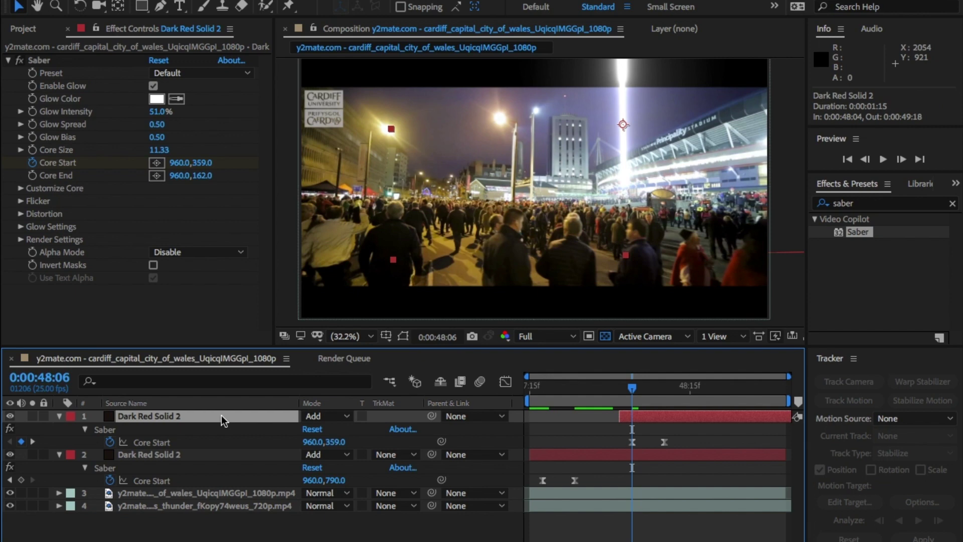
key("ctrl+d")
Step: Add a third beam copy, change each copy's glow colour, and move the footage copy to the top
key("space")
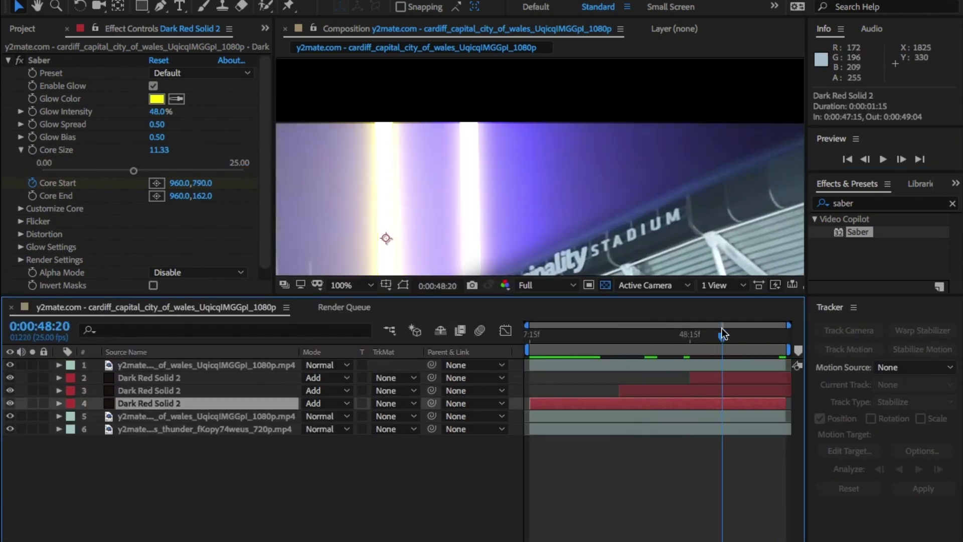
scroll(50, 248, "down", 1)
left_click(50, 248)
key("ctrl+Up")
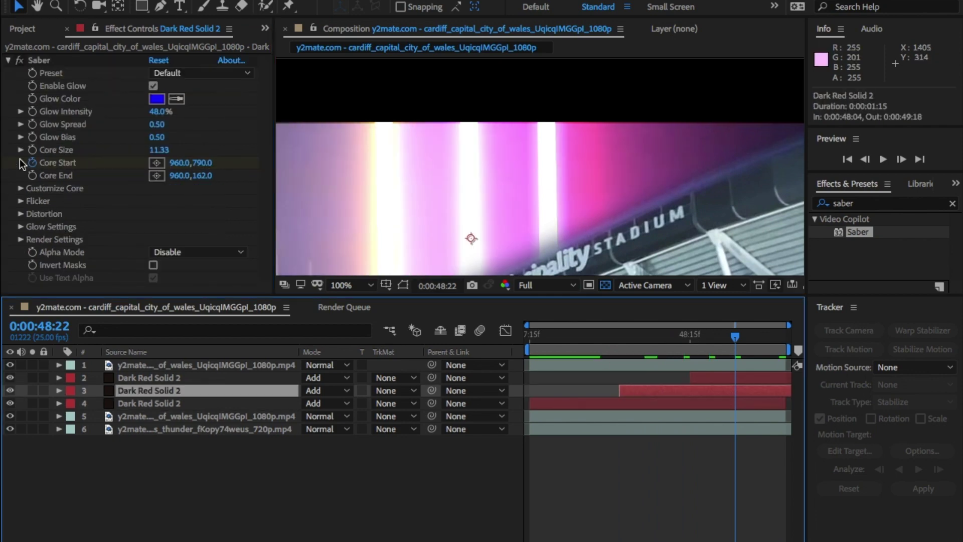
key("ctrl+z")
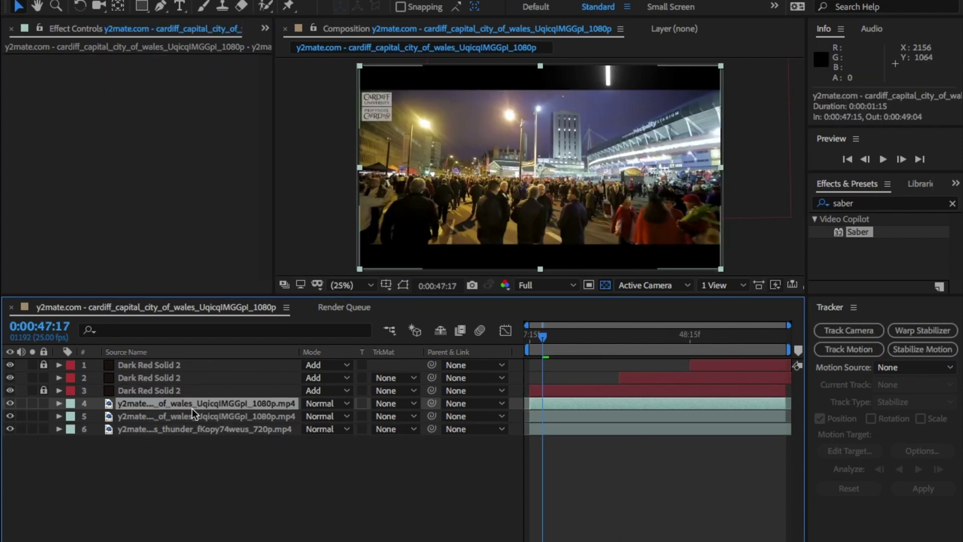
left_click_drag(192, 408, 194, 362)
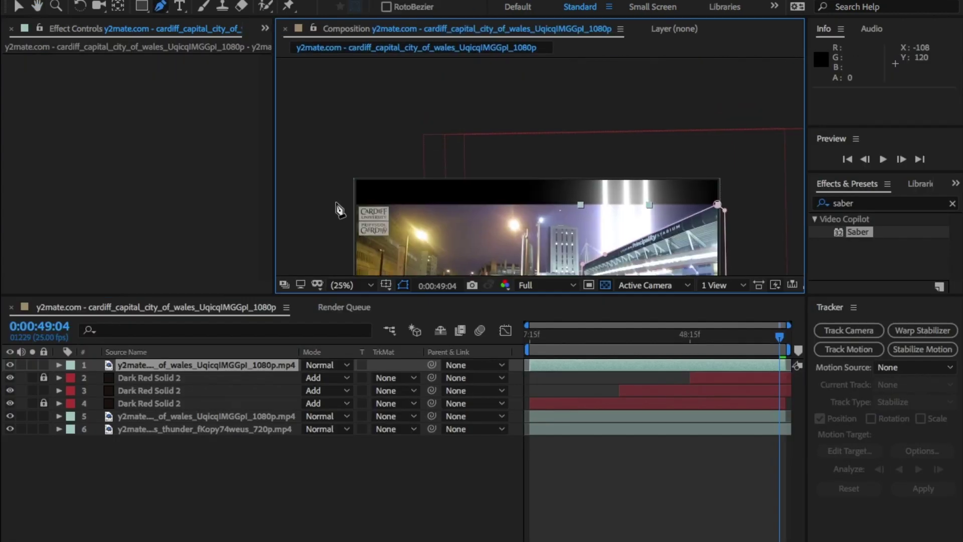
Step: Draw a four-point mask around the stadium on the top Cardiff layer and feather Mask 1 by 37 px
left_click(337, 204)
left_click(746, 204)
left_click(728, 115)
left_click(324, 127)
left_click(336, 203)
key("v")
key("m")
key("m")
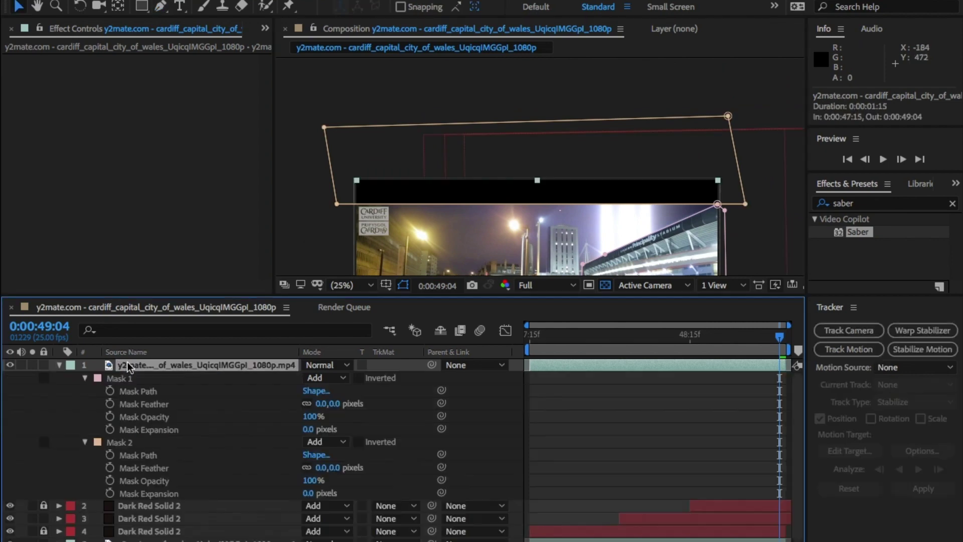
scroll(637, 224, "up", 4)
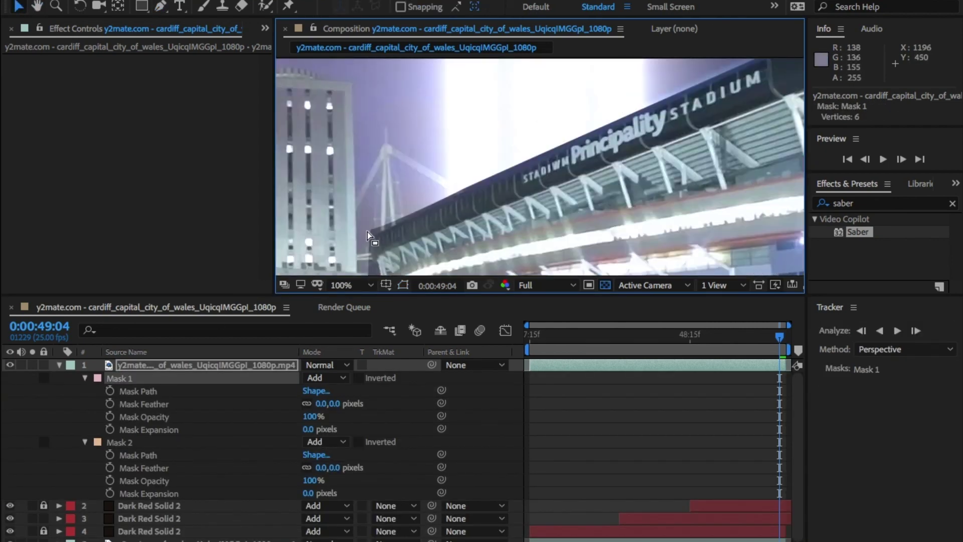
left_click_drag(329, 403, 347, 403)
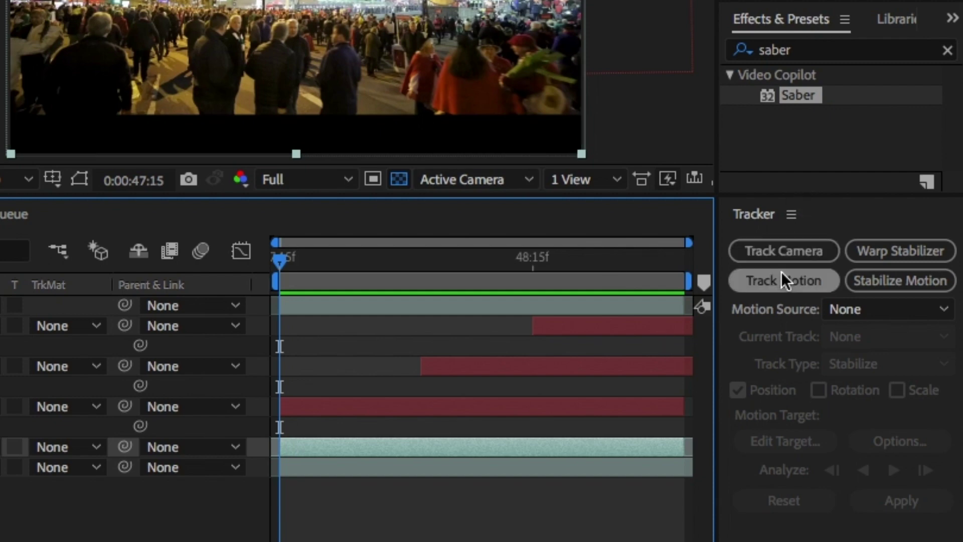
Step: Place Track Point 1 on the street light and analyze the motion forward through the clip
left_click(781, 272)
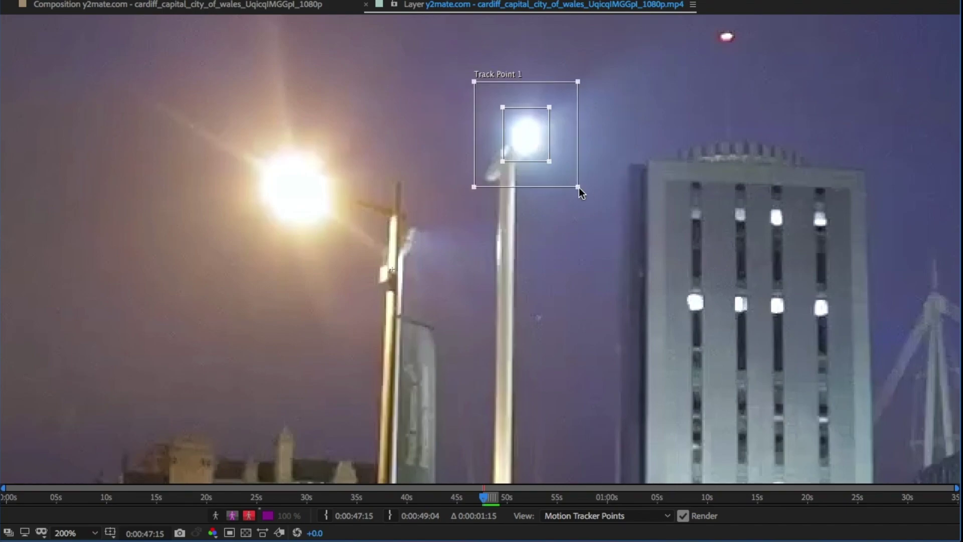
key("grave")
left_click_drag(631, 134, 573, 243)
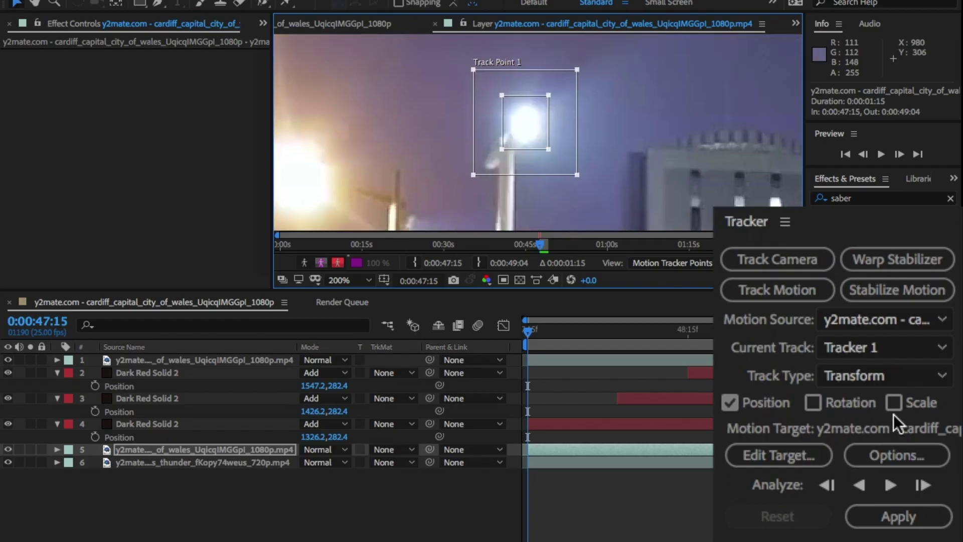
left_click(890, 485)
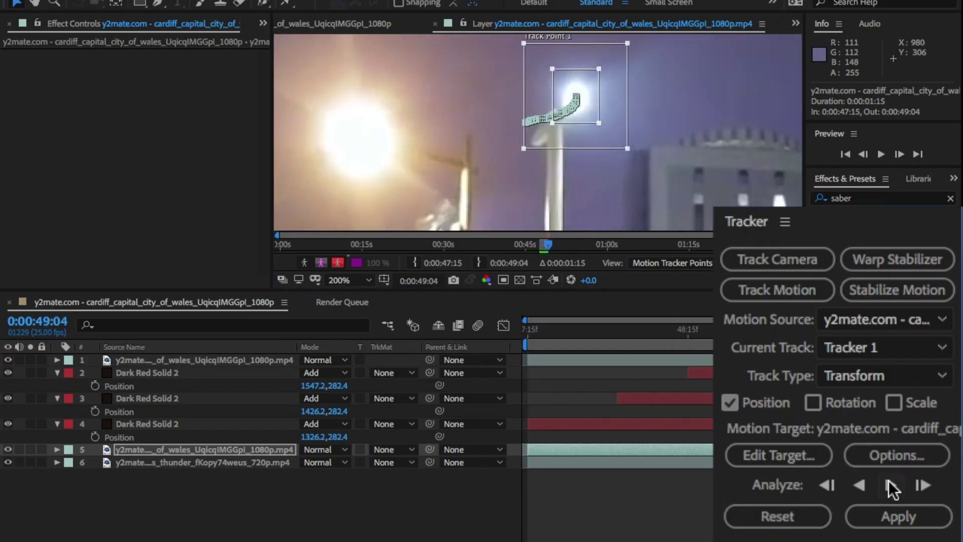
Step: Jump back to 0:00:47:15 and add a new Null Object layer
key("Home")
right_click(140, 385)
mouse_move(165, 394)
left_click(355, 476)
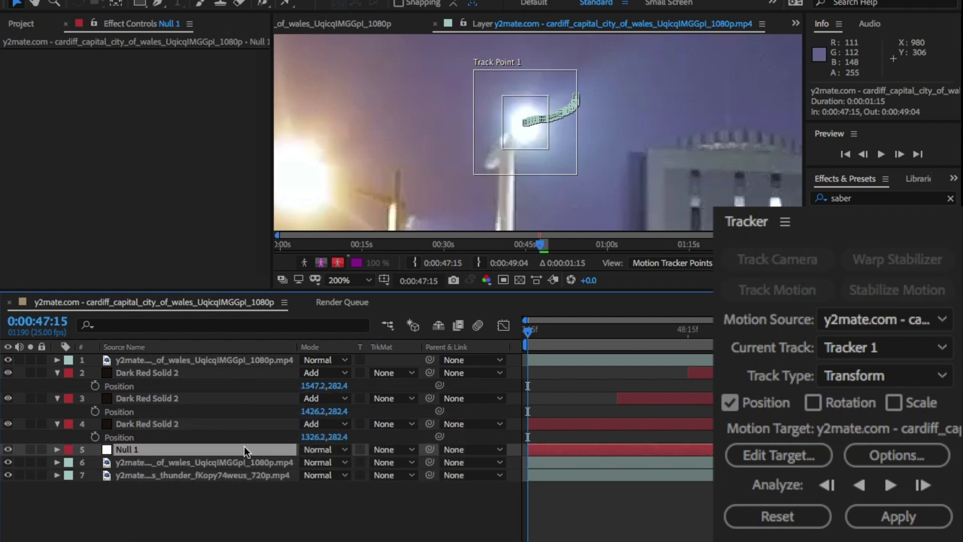
Step: Move Null 1 to the top of the stack and set it as Tracker 1's motion target
left_click_drag(246, 451, 248, 358)
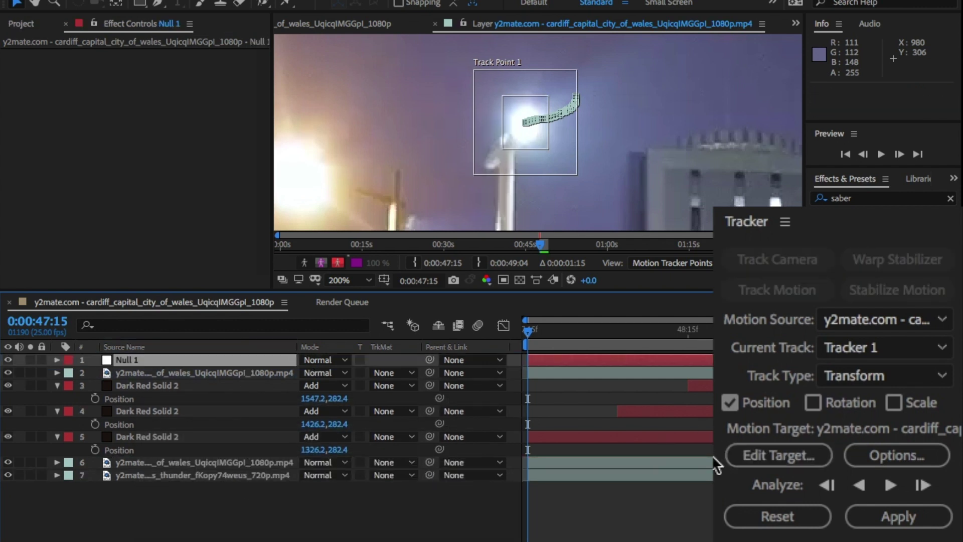
left_click(735, 457)
left_click(509, 180)
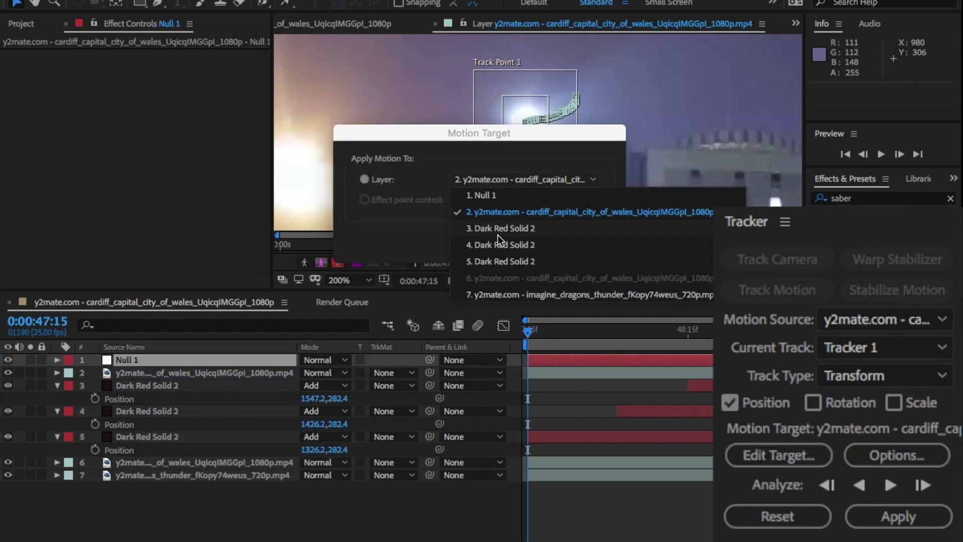
left_click(508, 195)
left_click(579, 242)
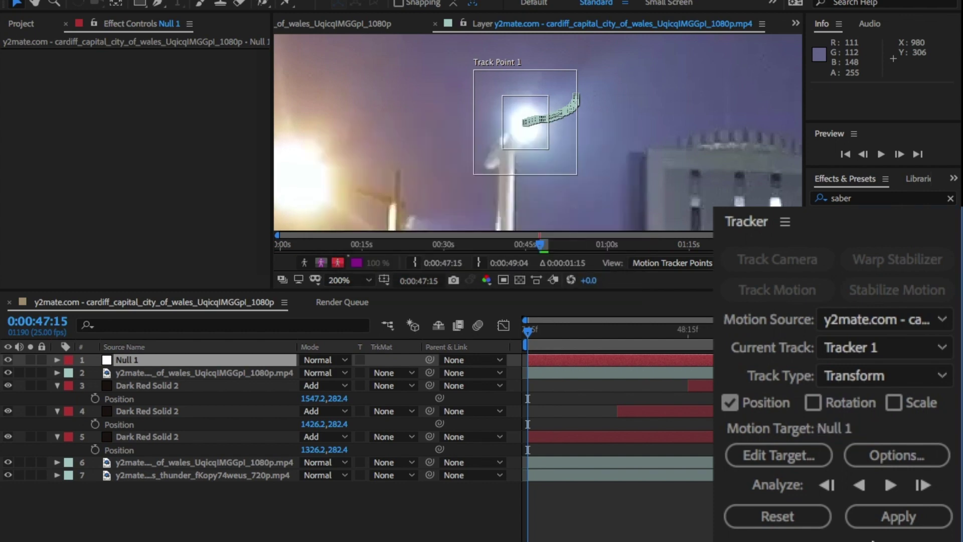
Step: Apply the track to Null 1 in X and Y, and parent beam layers 3 and 4 to Null 1
left_click(879, 523)
left_click(534, 209)
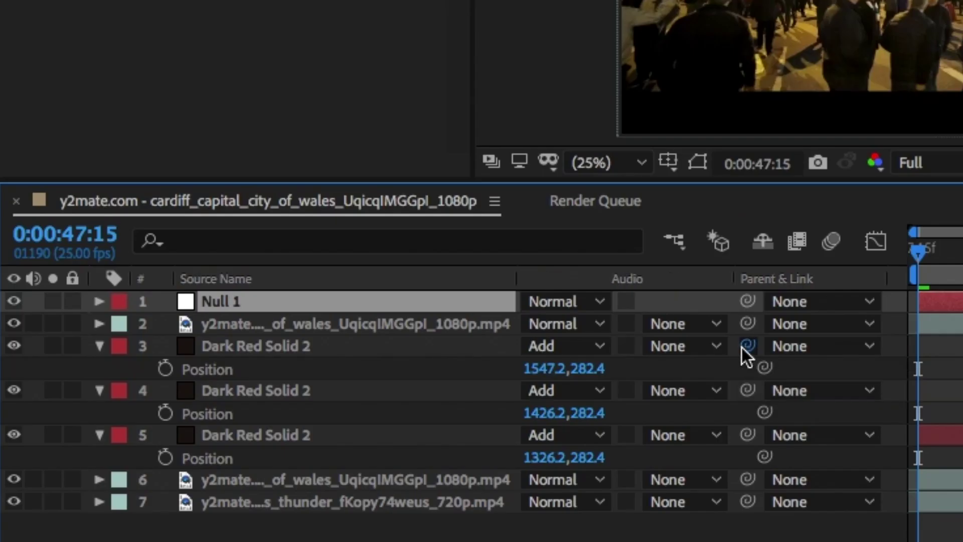
left_click_drag(430, 386, 269, 360)
left_click_drag(748, 389, 375, 296)
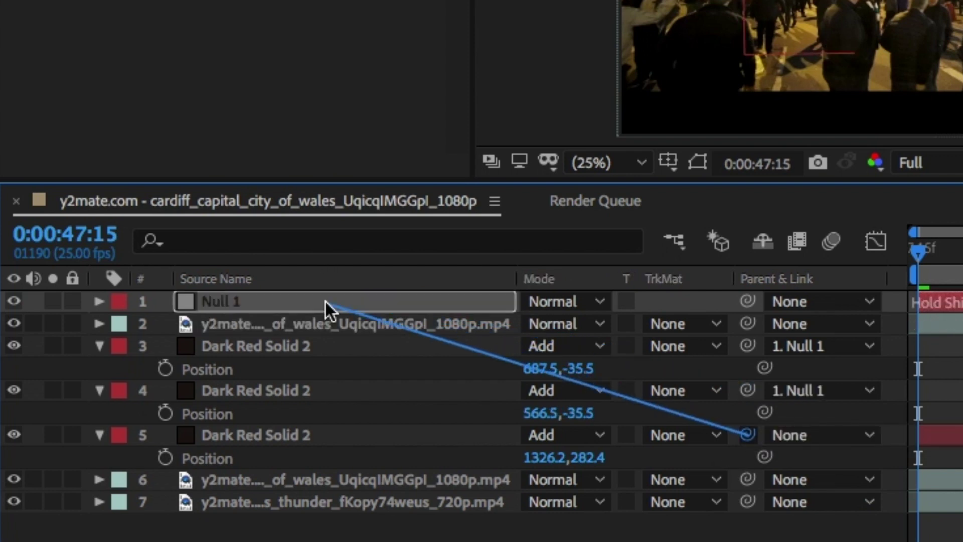